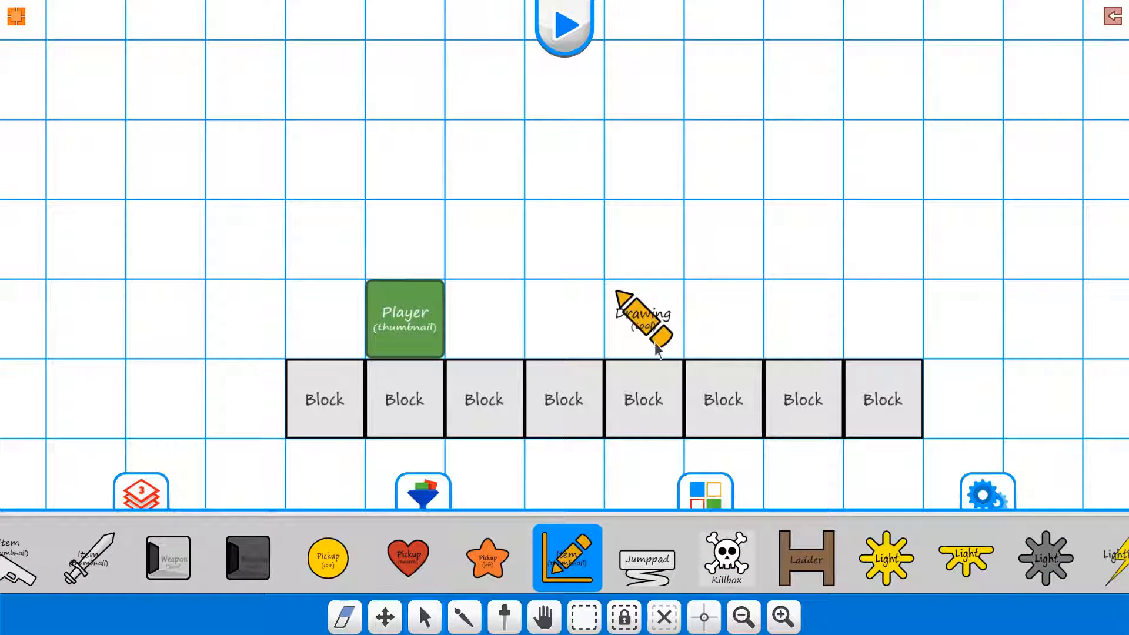
- Turn on Collider On At Start in the drawing tool's Scribble Settings and return to the level
left_click(644, 321)
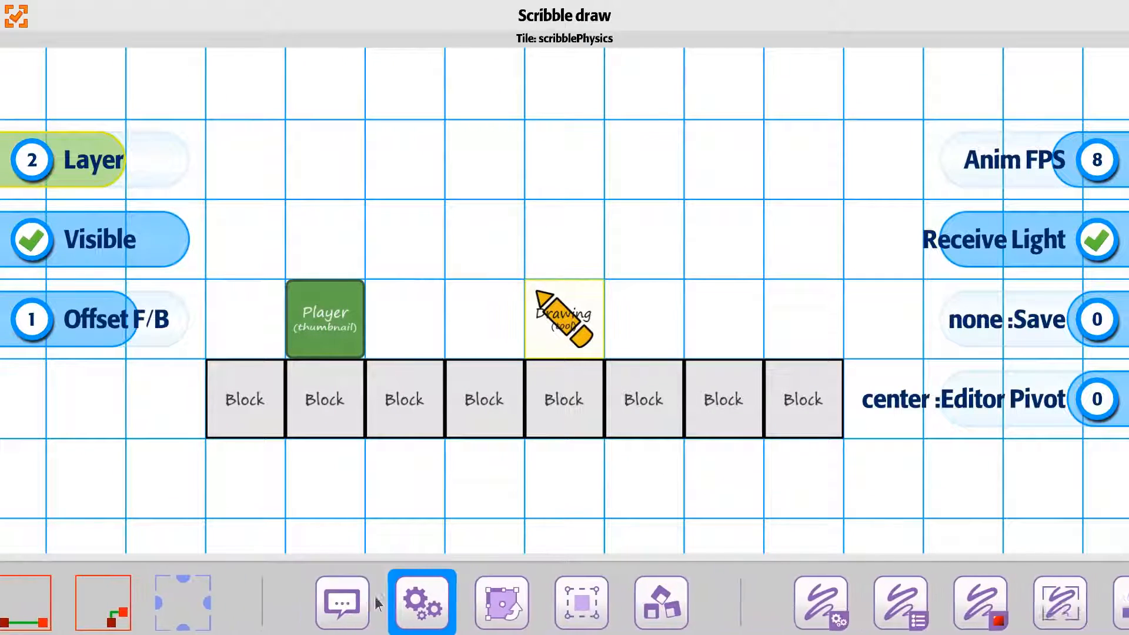
mouse_move(507, 617)
left_mouse_down()
mouse_move(278, 616)
mouse_move(297, 615)
left_mouse_up()
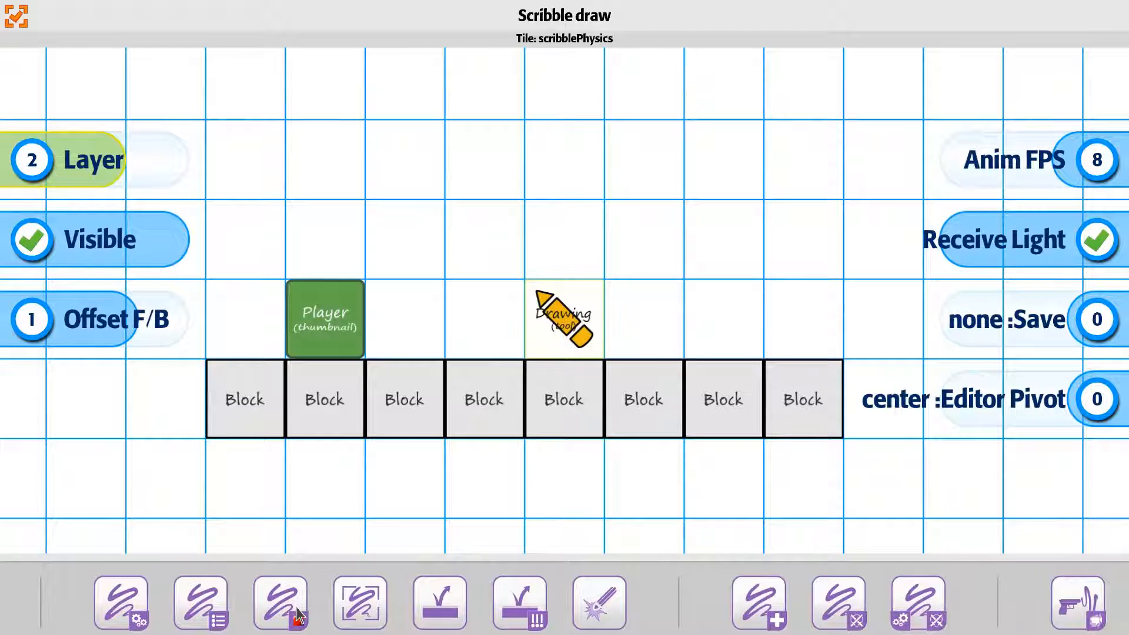
left_click(35, 612)
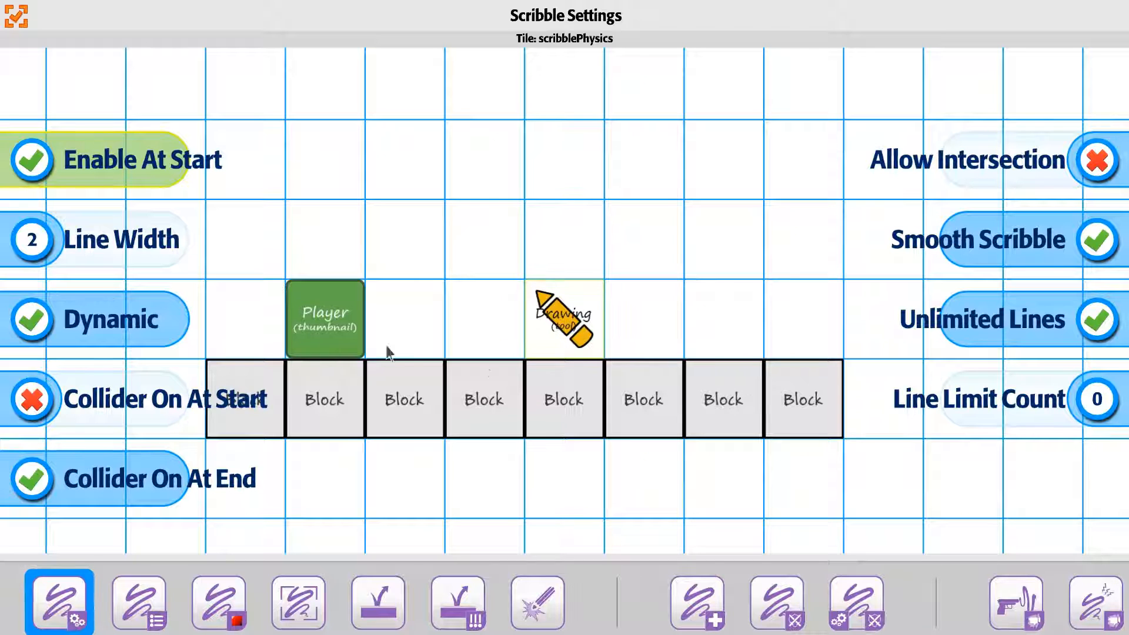
left_click(149, 412)
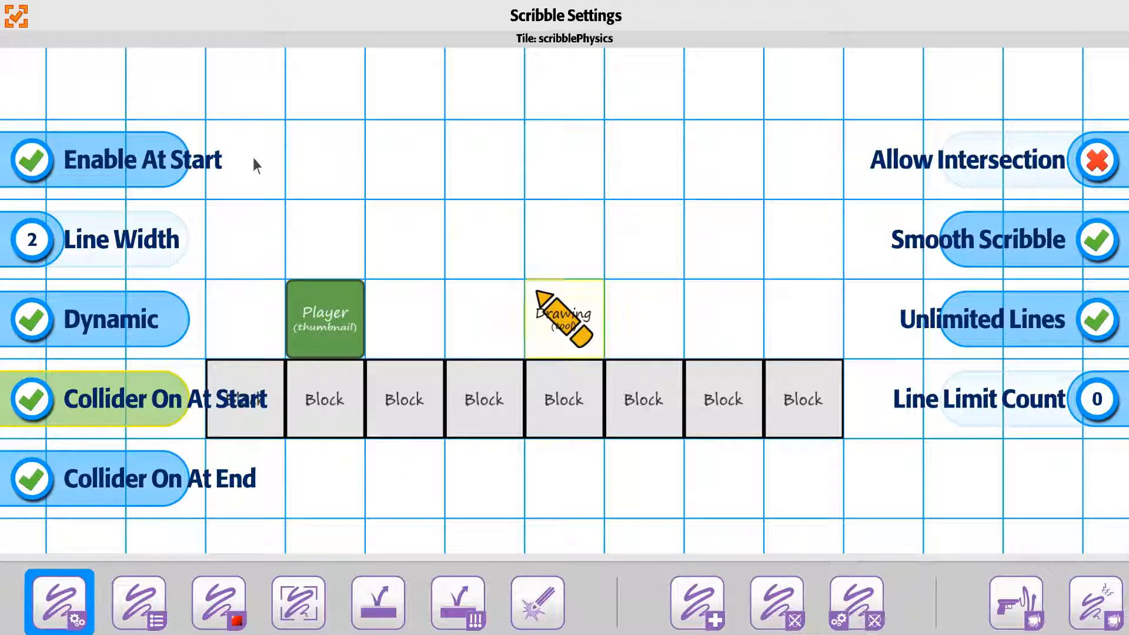
left_click(19, 18)
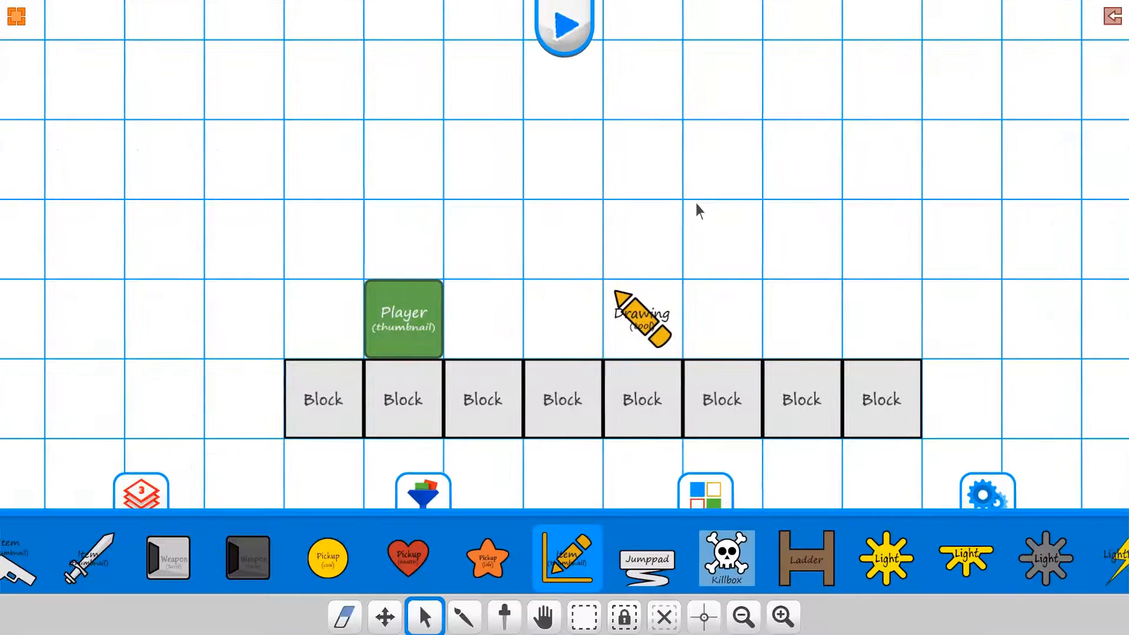
- Playtest the level by drawing a scribble line outward from the left end of the block row
left_click(581, 34)
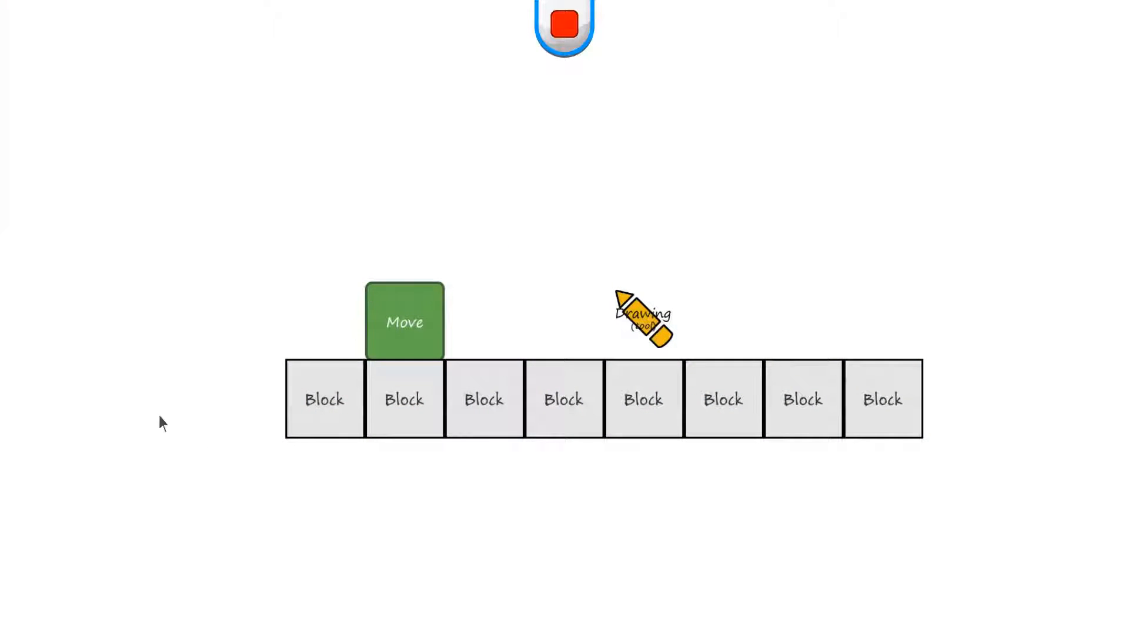
left_click_drag(315, 401, 58, 390)
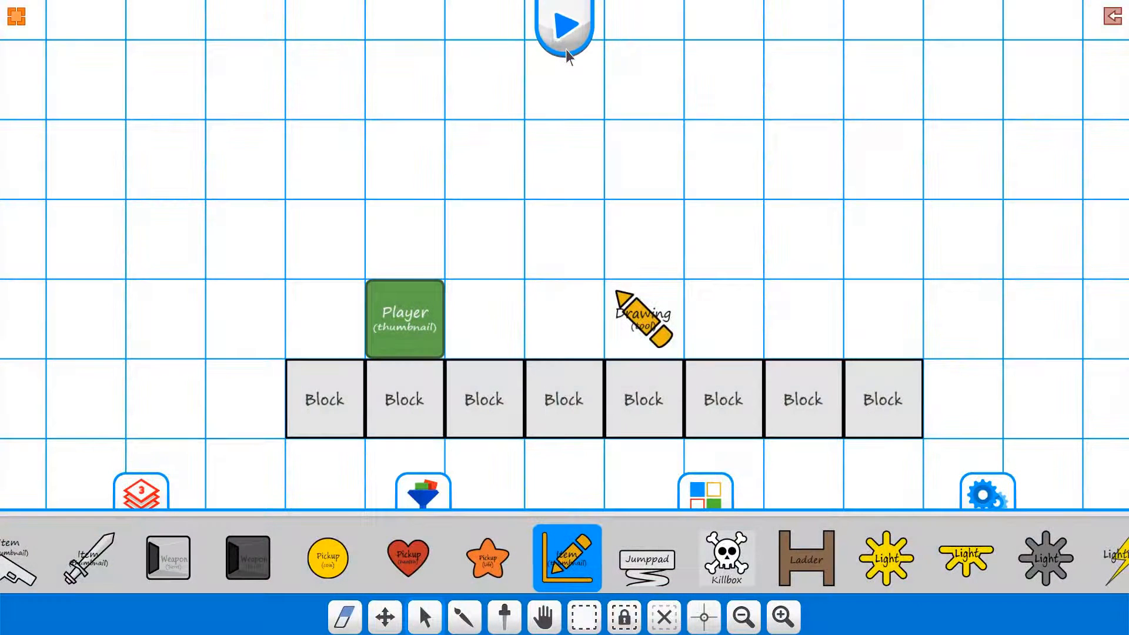
- Turn off Dynamic in the drawing tool's Scribble Settings and return to the level
left_click(647, 323)
left_click(935, 588)
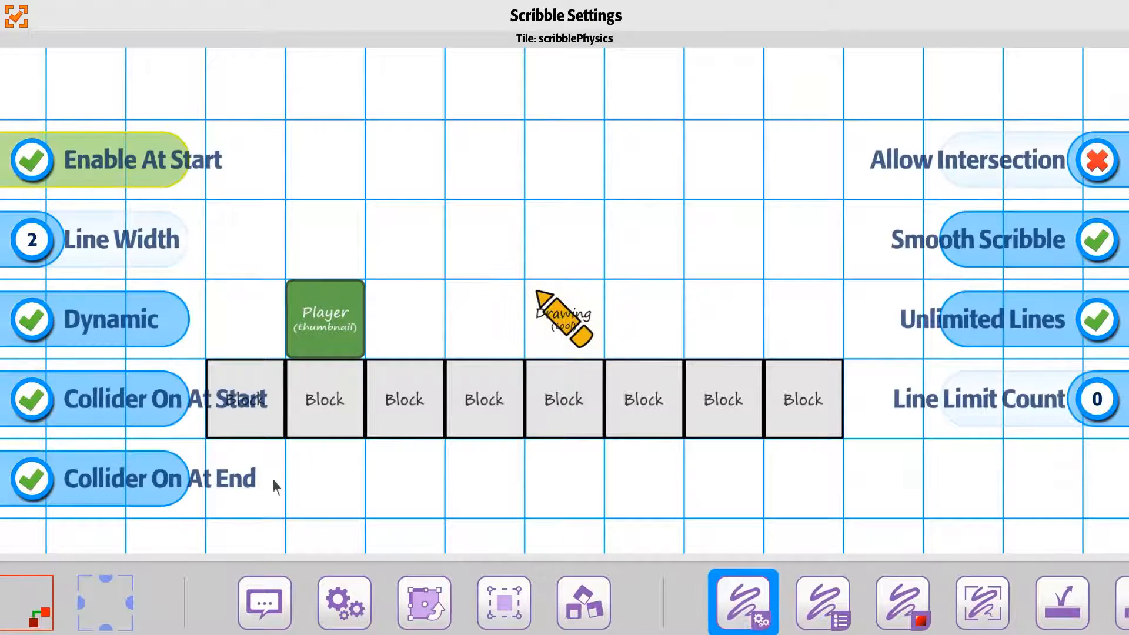
left_click(24, 322)
left_click(24, 22)
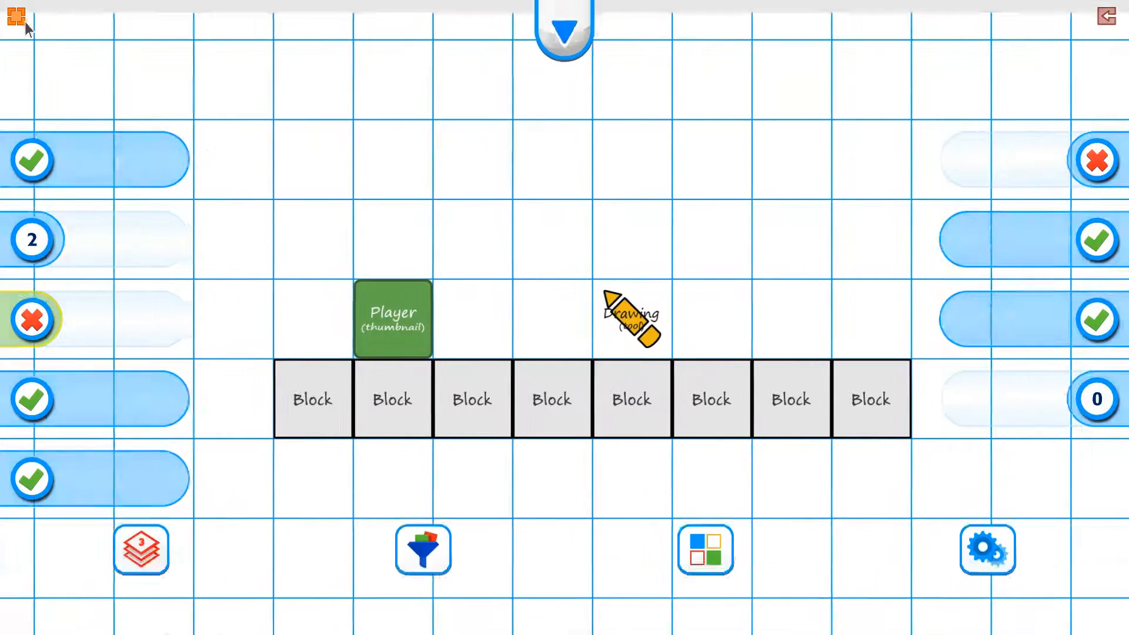
- Playtest the level, drawing several scribble platforms beside and below the block row and moving the player along them
left_click(564, 26)
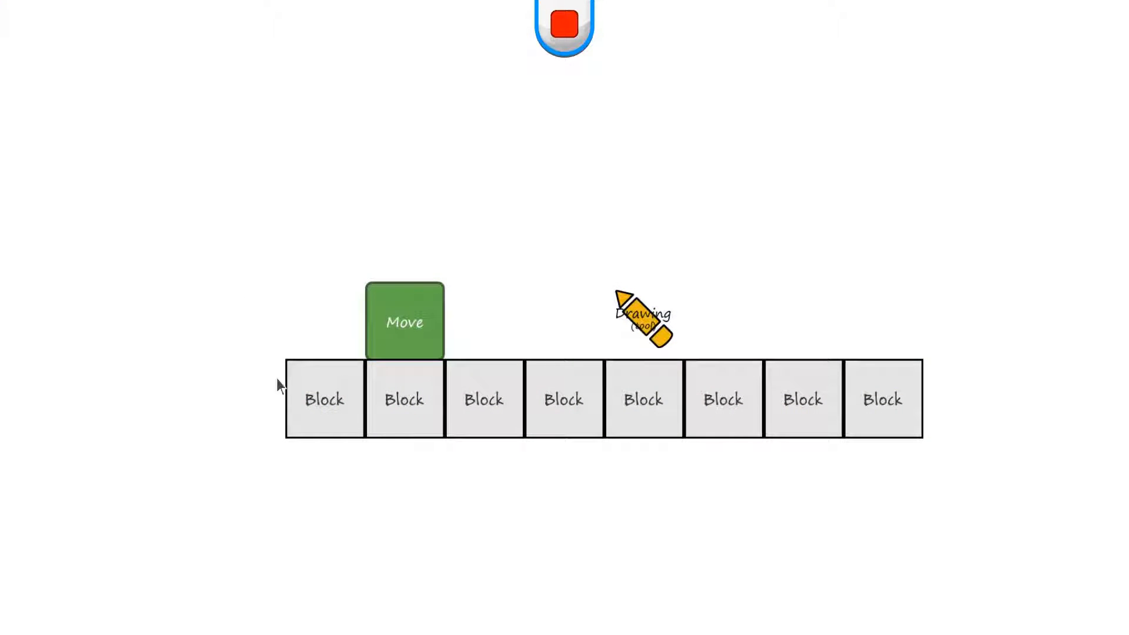
left_click_drag(278, 379, 126, 380)
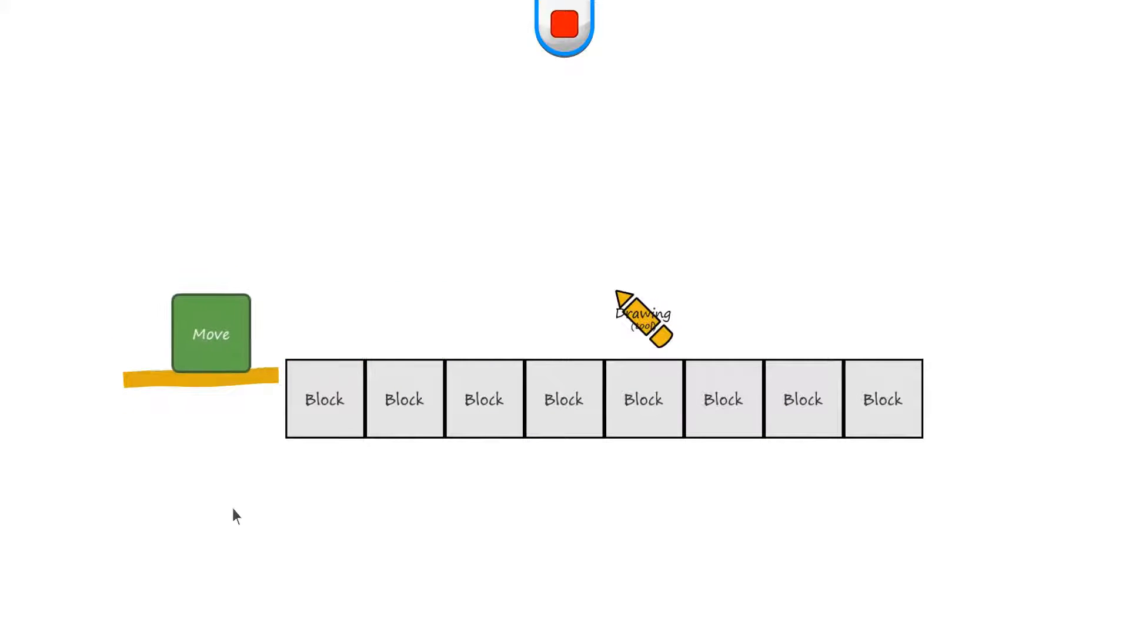
left_click_drag(35, 564, 304, 566)
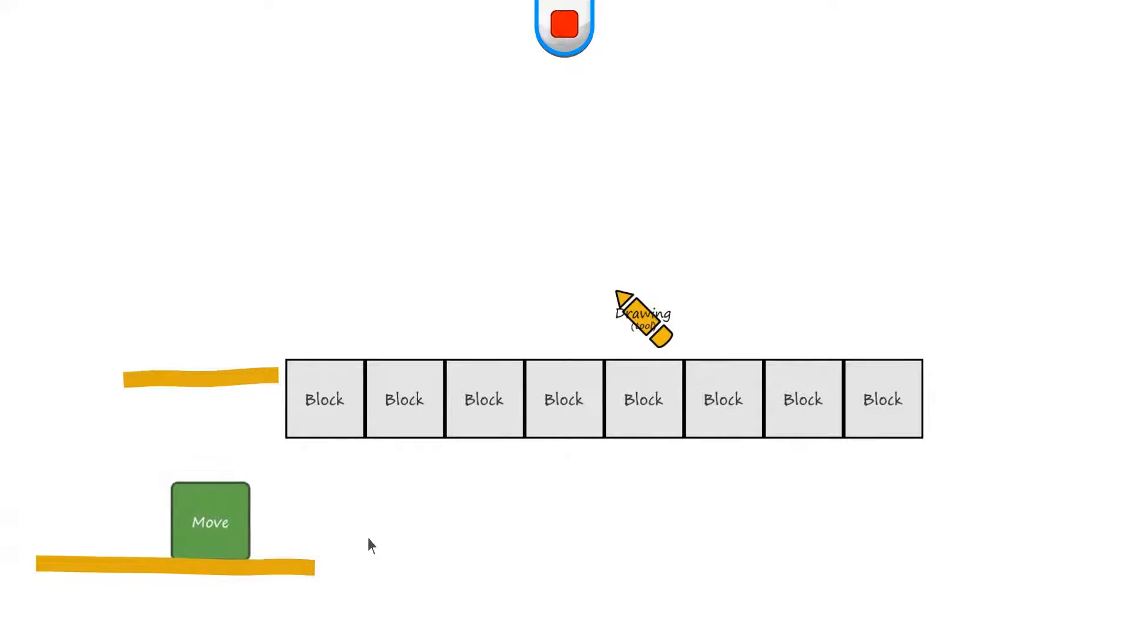
mouse_move(235, 610)
left_mouse_down()
mouse_move(697, 542)
mouse_move(756, 546)
left_mouse_up()
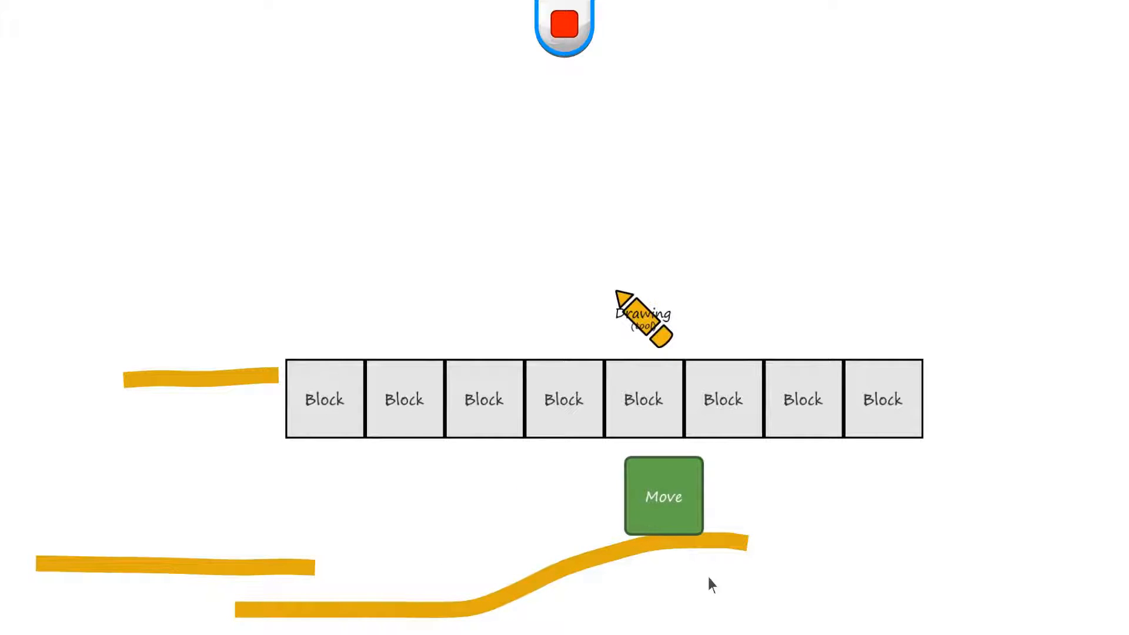
mouse_move(728, 591)
left_mouse_down()
mouse_move(912, 528)
mouse_move(1001, 444)
left_mouse_up()
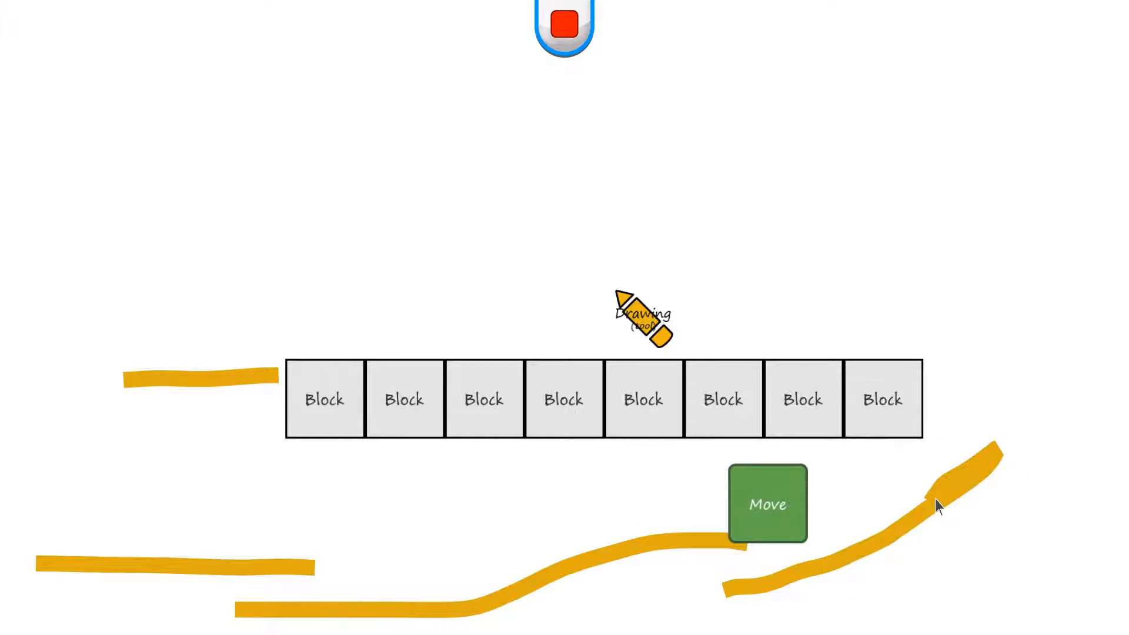
mouse_move(536, 553)
left_mouse_down()
mouse_move(374, 551)
mouse_move(140, 508)
mouse_move(37, 434)
mouse_move(38, 328)
mouse_move(83, 288)
left_mouse_up()
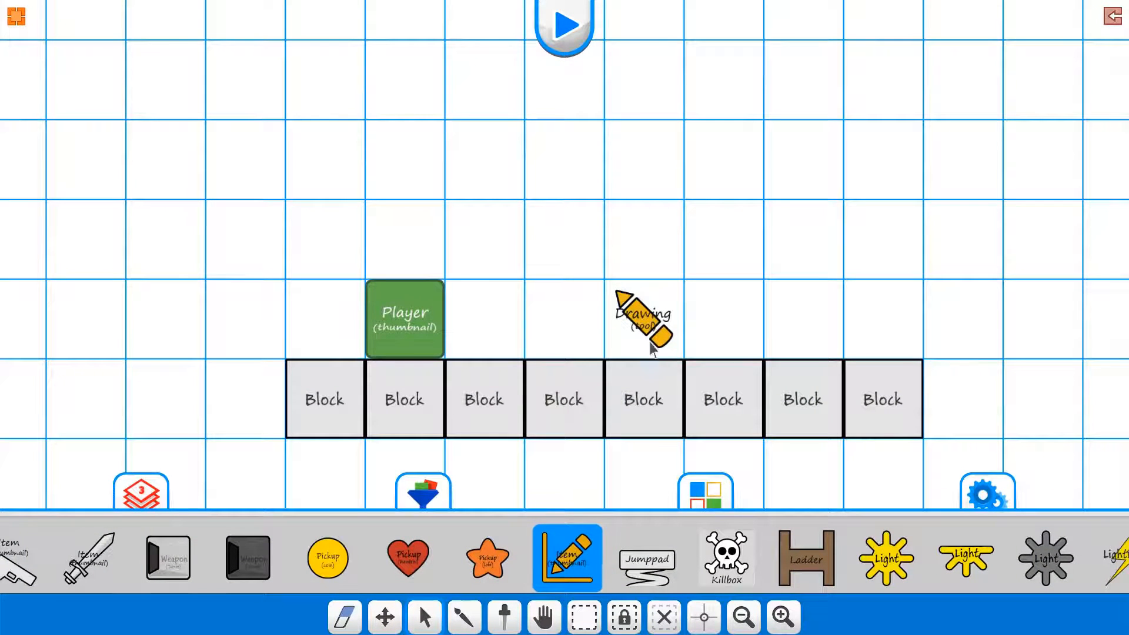
- In the drawing tool's Scribble Settings, set Line Width to 8 and turn off Collider On At Start and Collider On At End
left_click(649, 329)
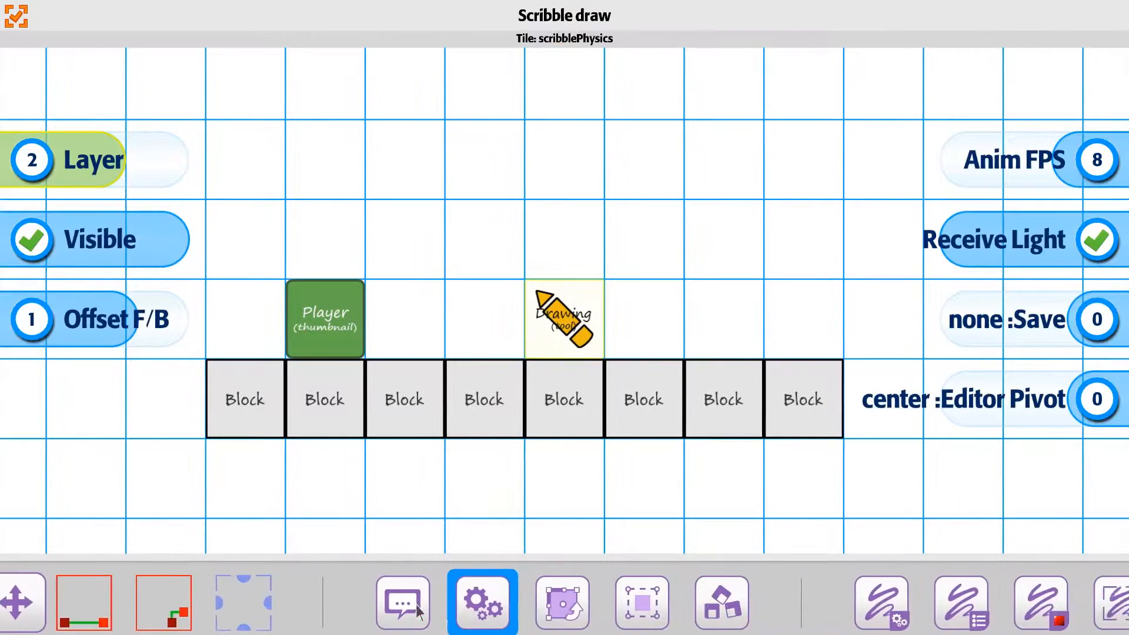
left_click(881, 603)
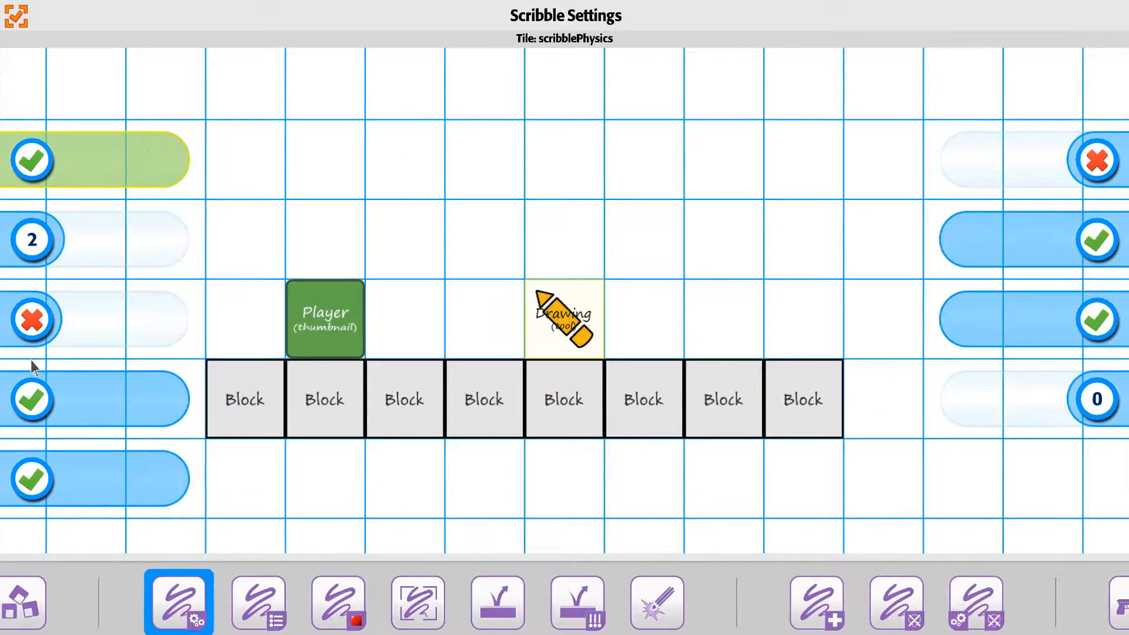
left_click(40, 249)
left_click(44, 246)
left_click(48, 245)
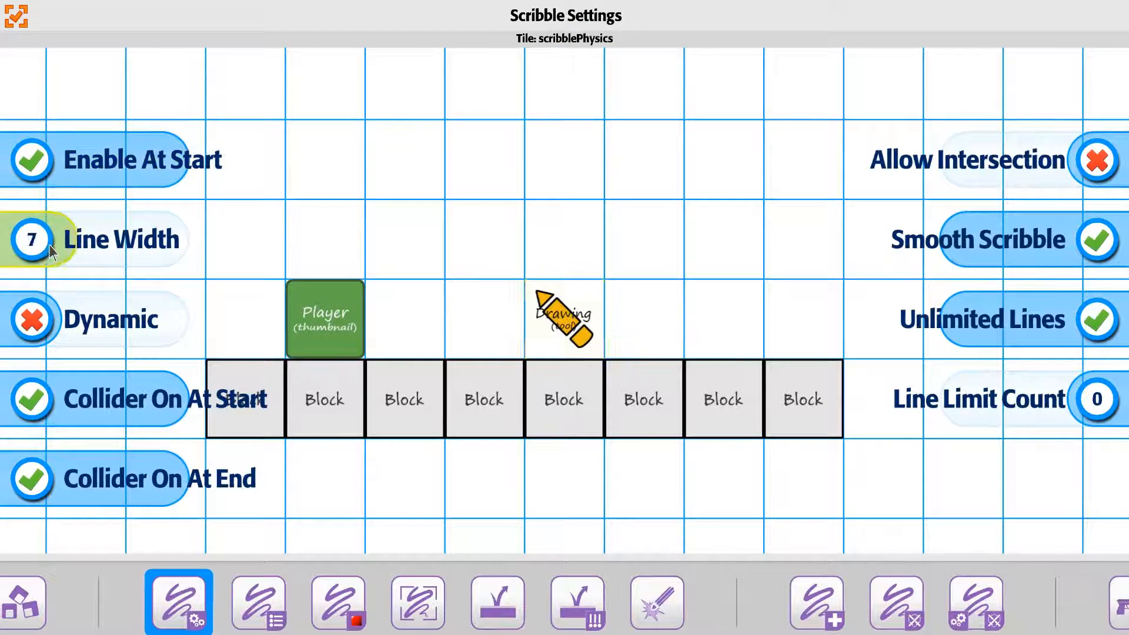
left_click(52, 242)
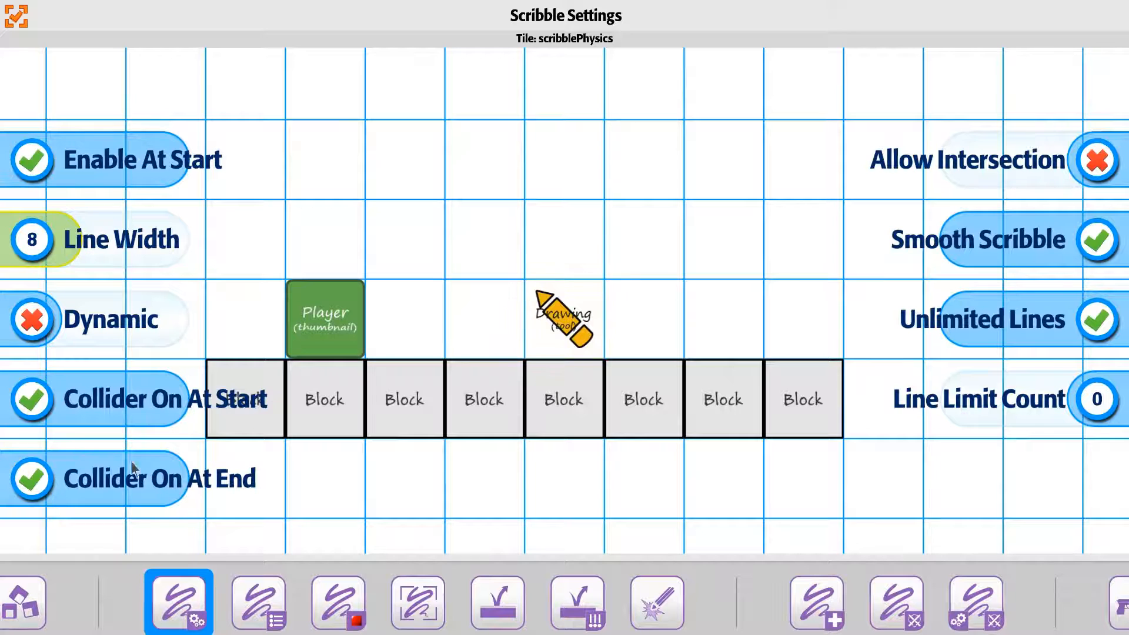
left_click(54, 399)
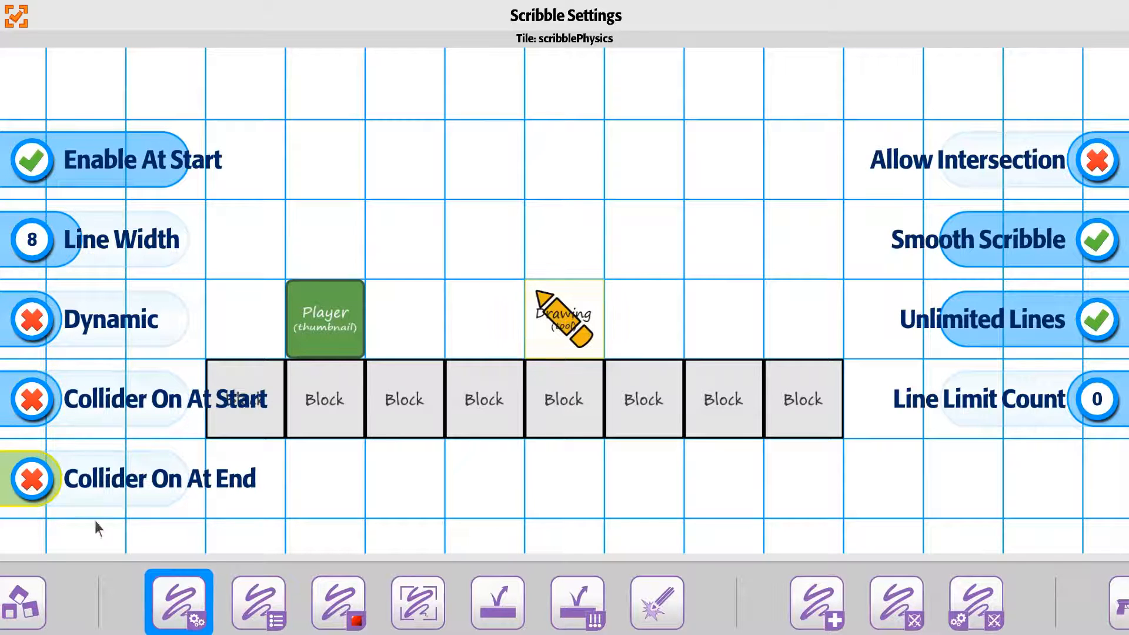
left_click(21, 21)
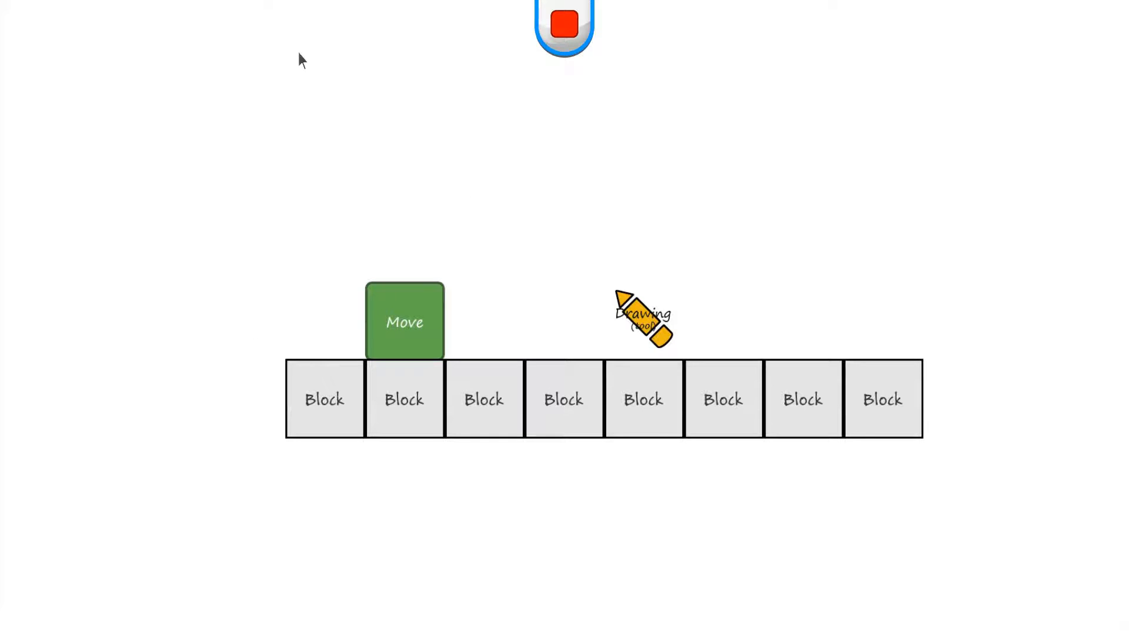
- Playtest the level, drawing thick scribbles above, beside and over the player and moving the player through them
left_click_drag(248, 157, 348, 153)
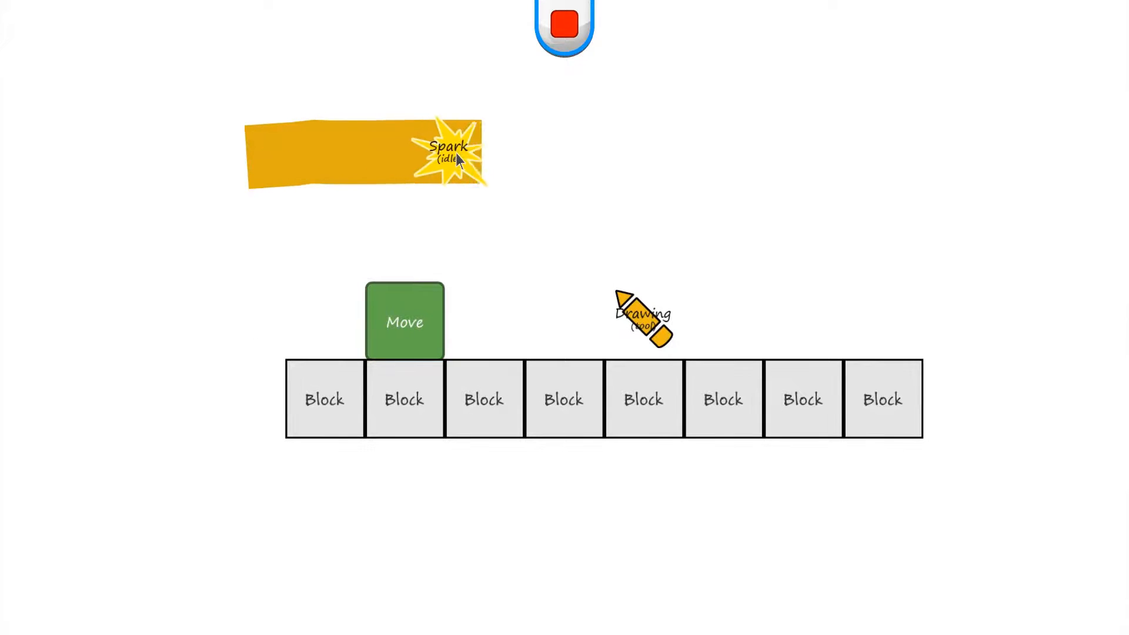
left_click_drag(457, 154, 550, 150)
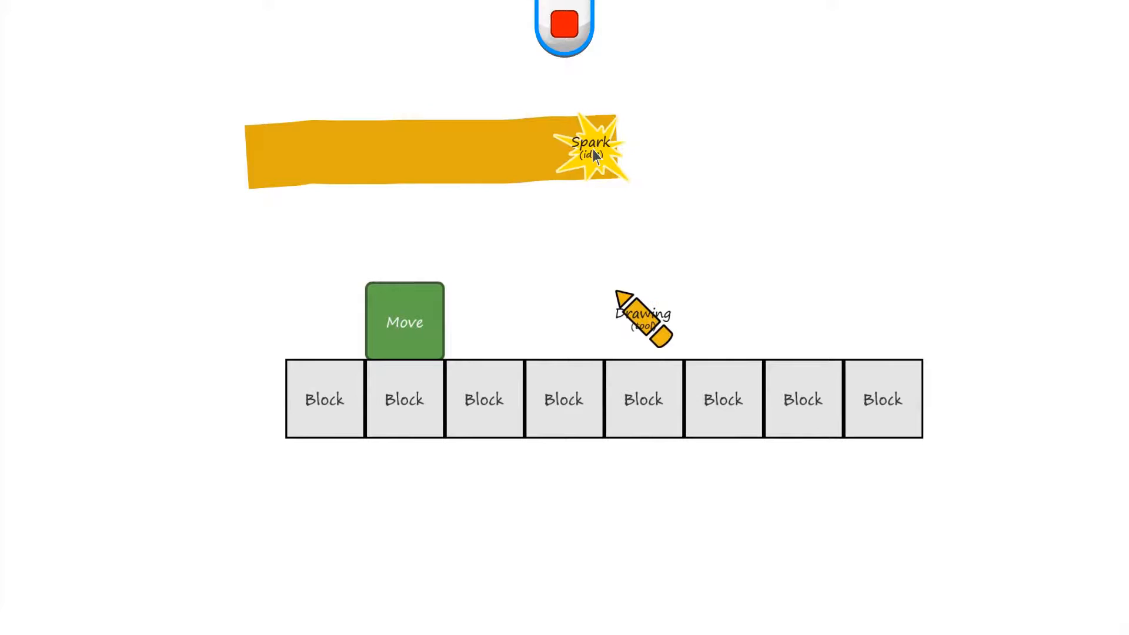
left_click(404, 327)
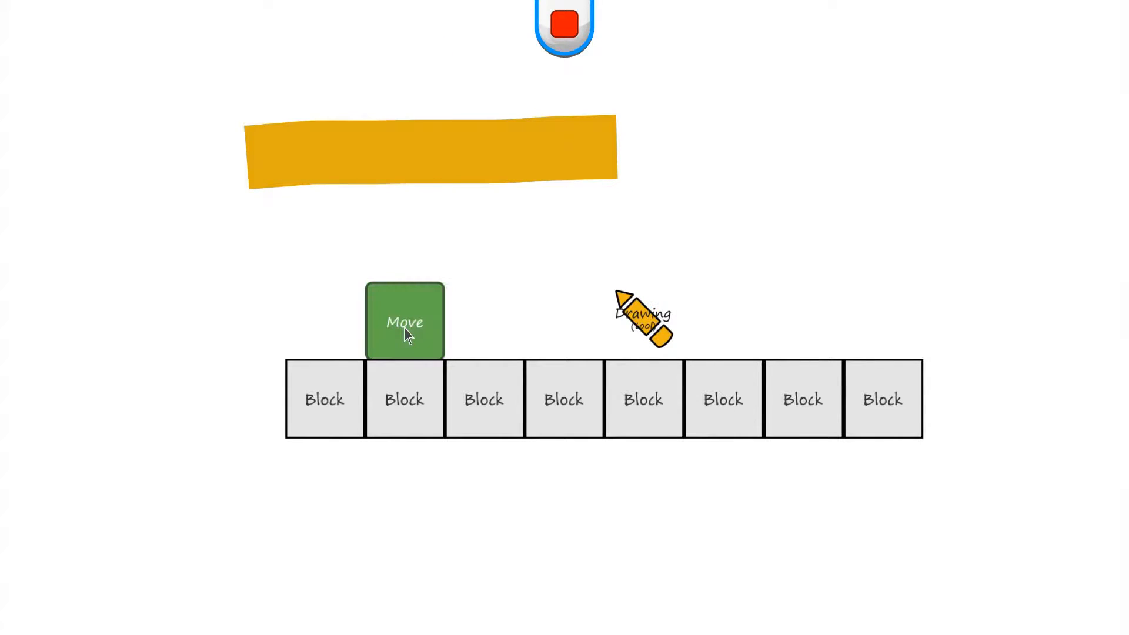
left_click_drag(234, 152, 225, 364)
left_click(325, 420)
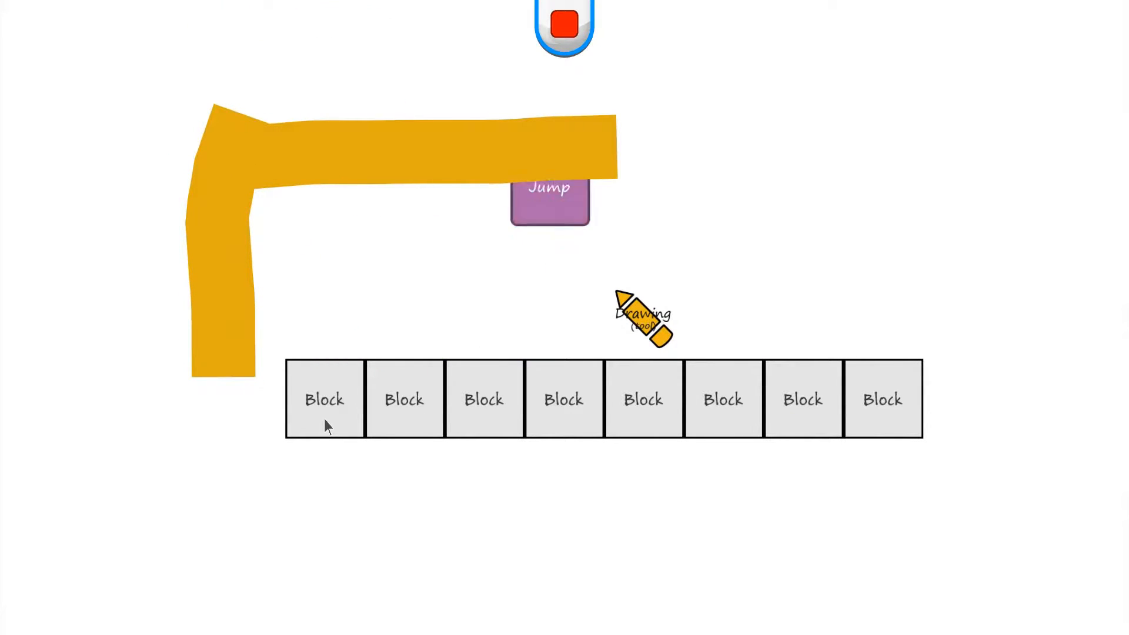
left_click_drag(282, 223, 367, 305)
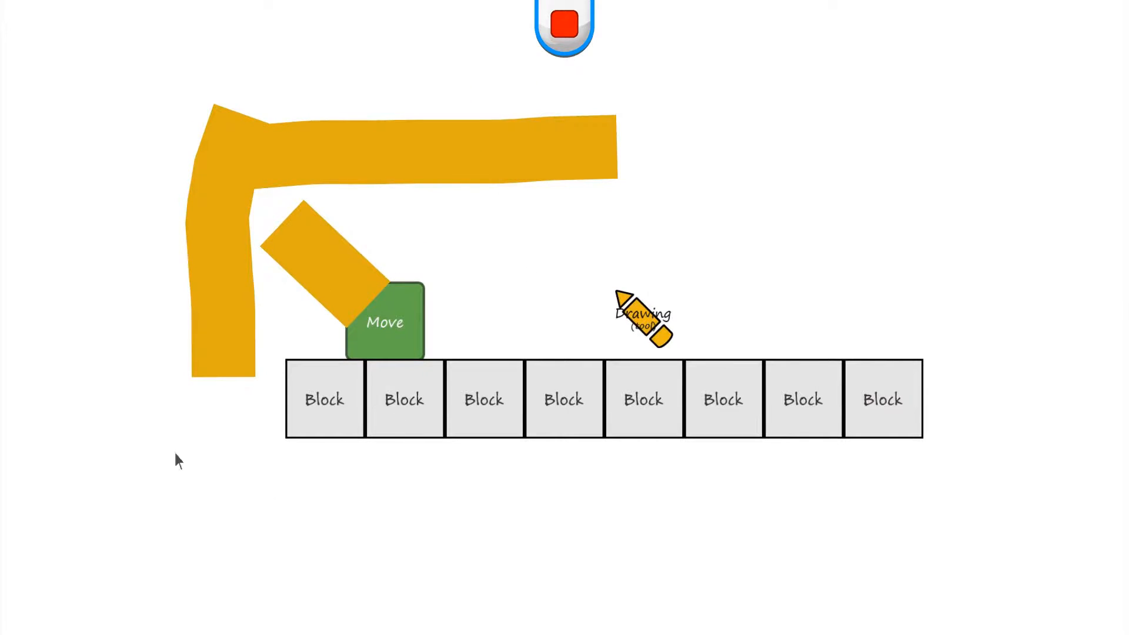
left_click_drag(466, 617, 454, 444)
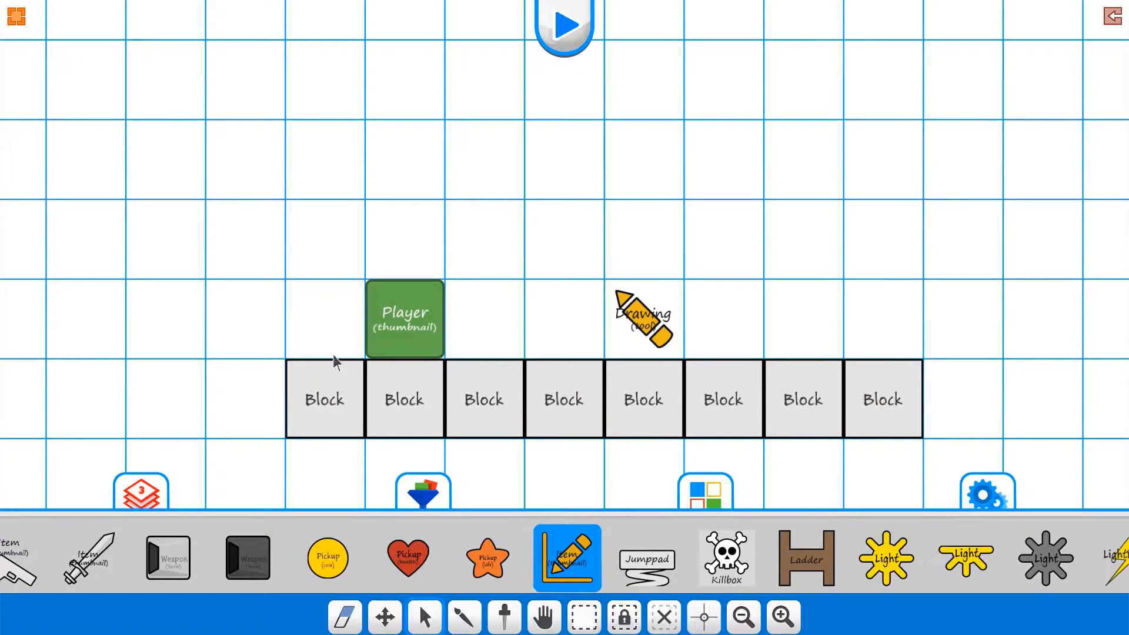
- Open the Scribble Settings of the drawing tool in the level
left_click(652, 323)
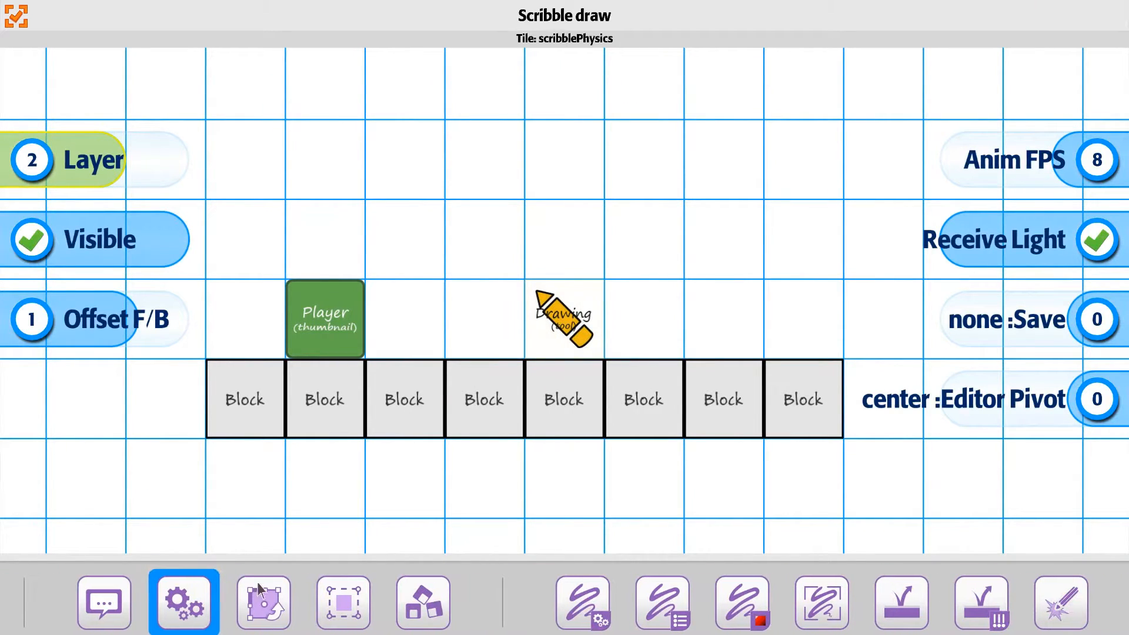
left_click(594, 598)
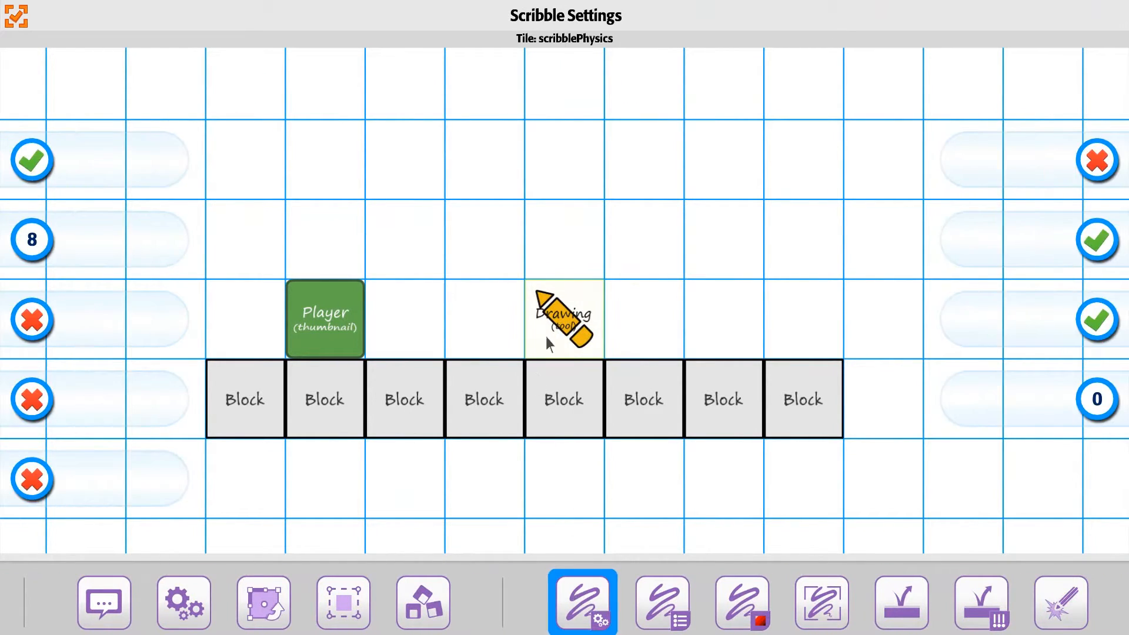